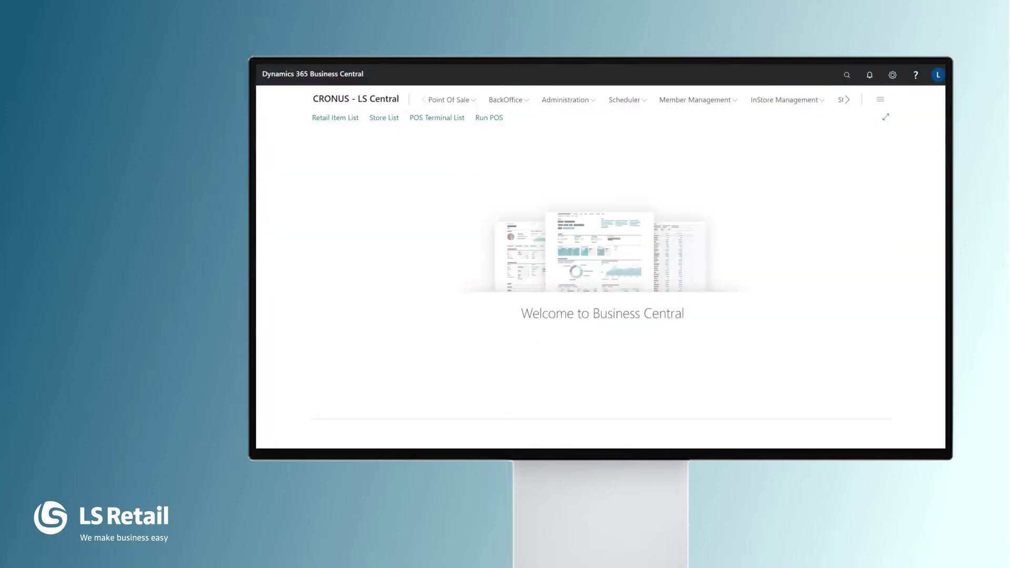
# Step: Open the Staff List under Store Management > General and open the cashier staff 102's card
pyautogui.click(506, 100)
pyautogui.click(515, 117)
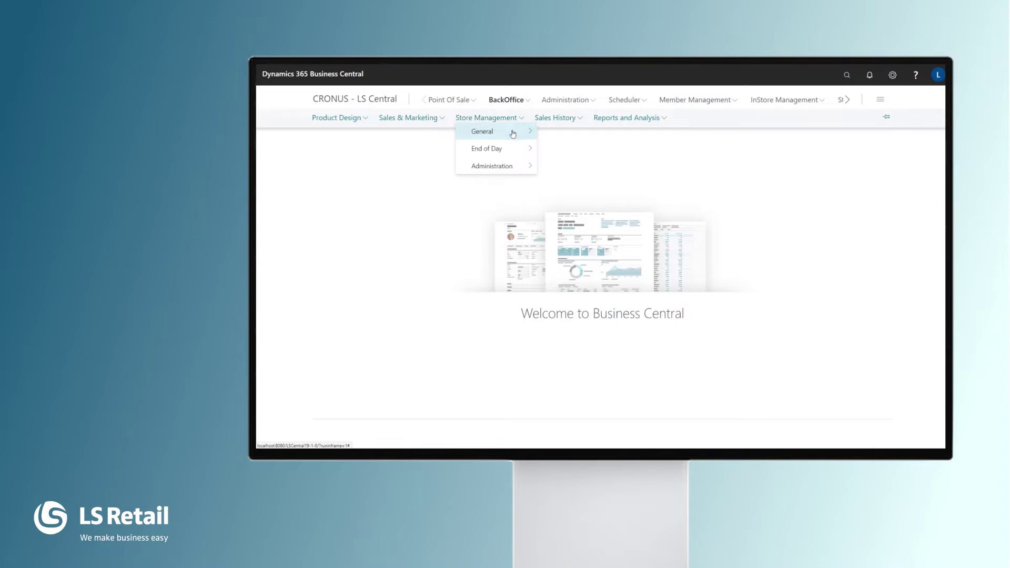
pyautogui.click(516, 132)
pyautogui.click(572, 167)
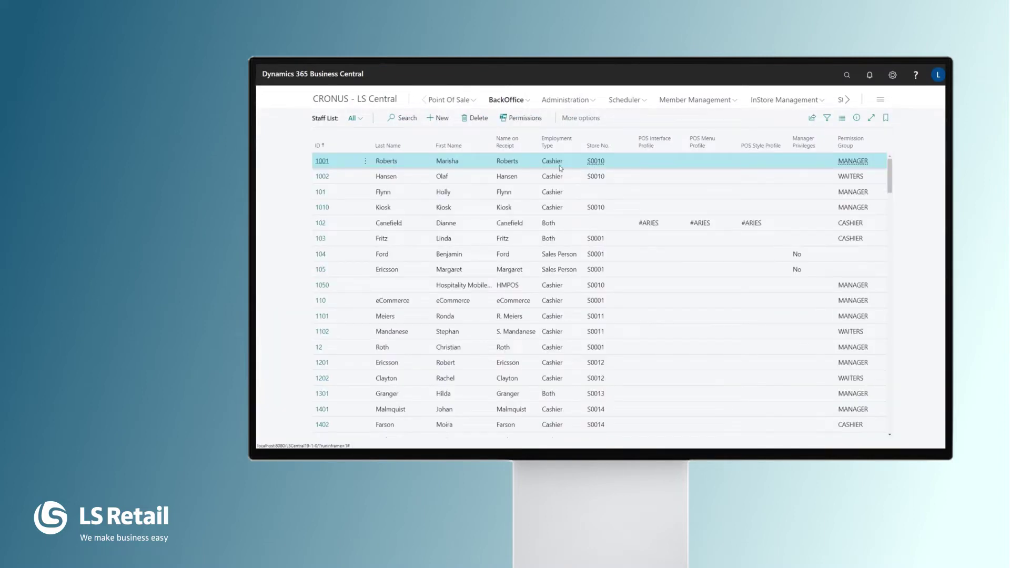
pyautogui.click(320, 225)
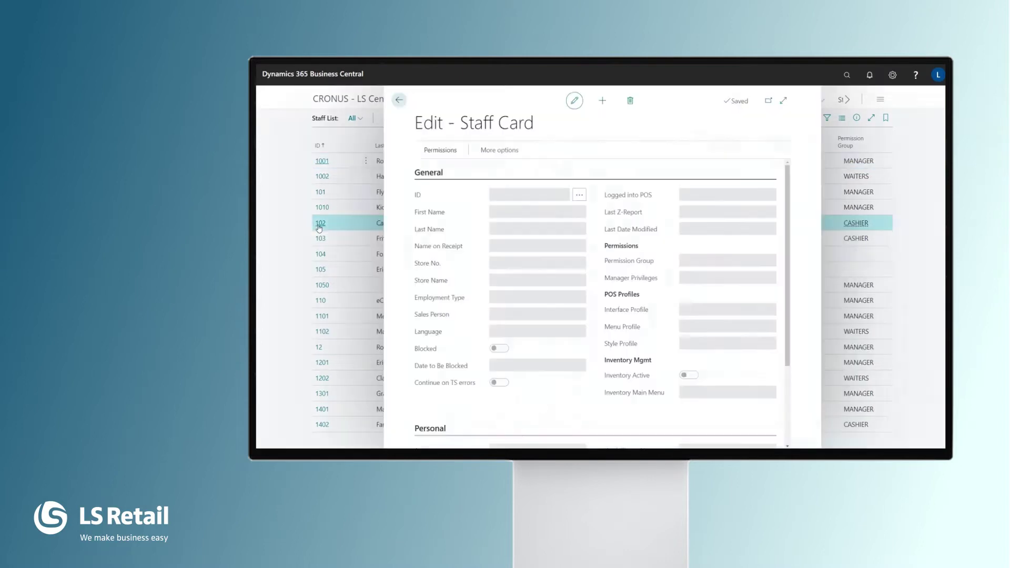
# Step: Review the card's staff ID, first name, last name and receipt name fields
pyautogui.click(522, 195)
pyautogui.click(540, 212)
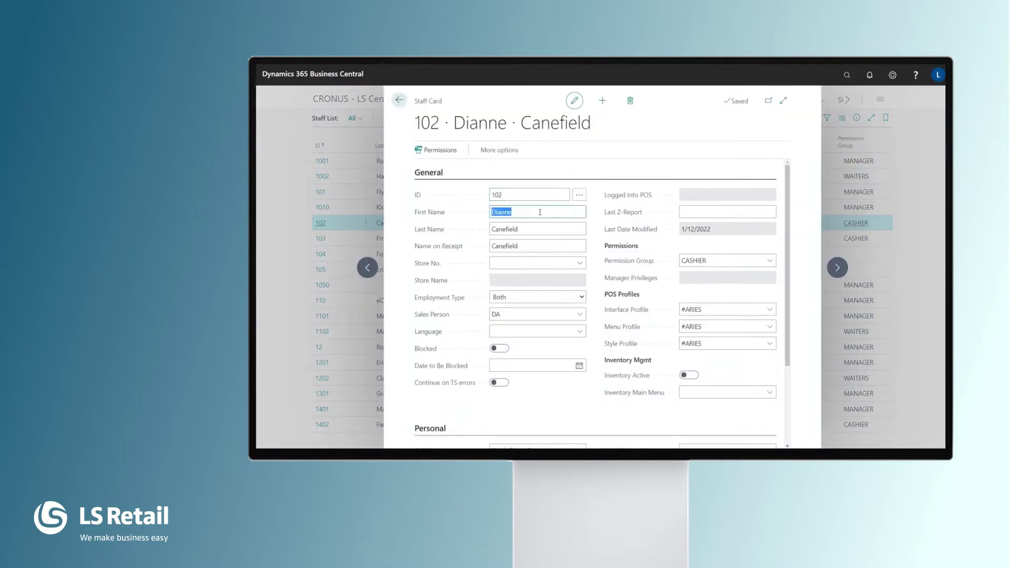
pyautogui.click(535, 230)
pyautogui.click(536, 247)
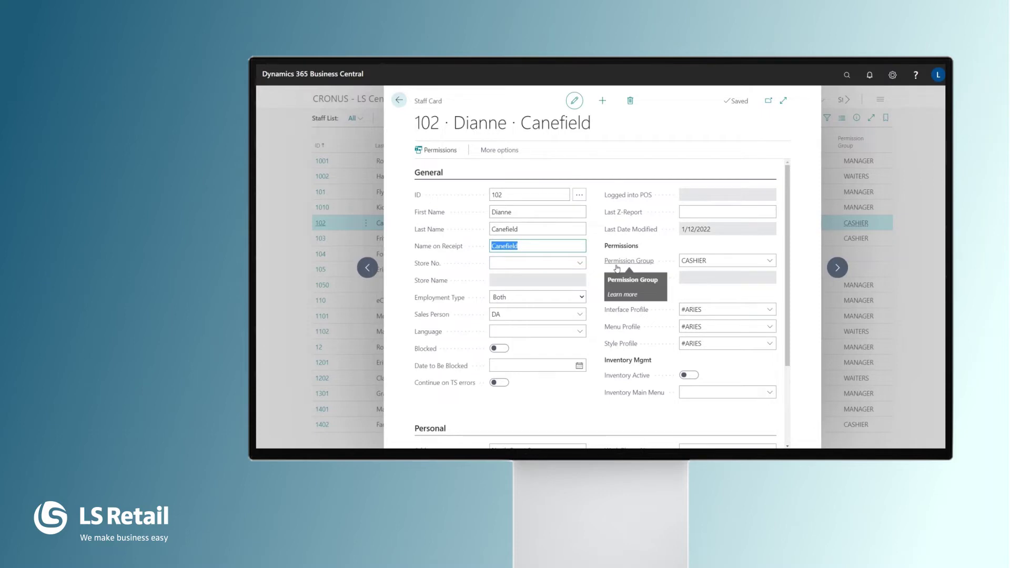
# Step: From the full permission group list, open the CASHIER group's card for editing
pyautogui.click(771, 262)
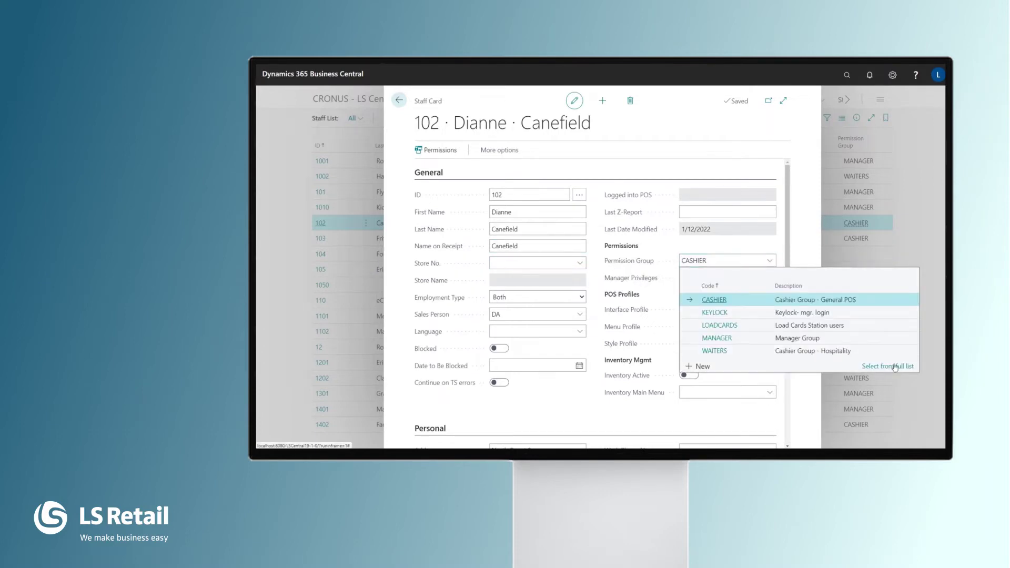
pyautogui.click(894, 367)
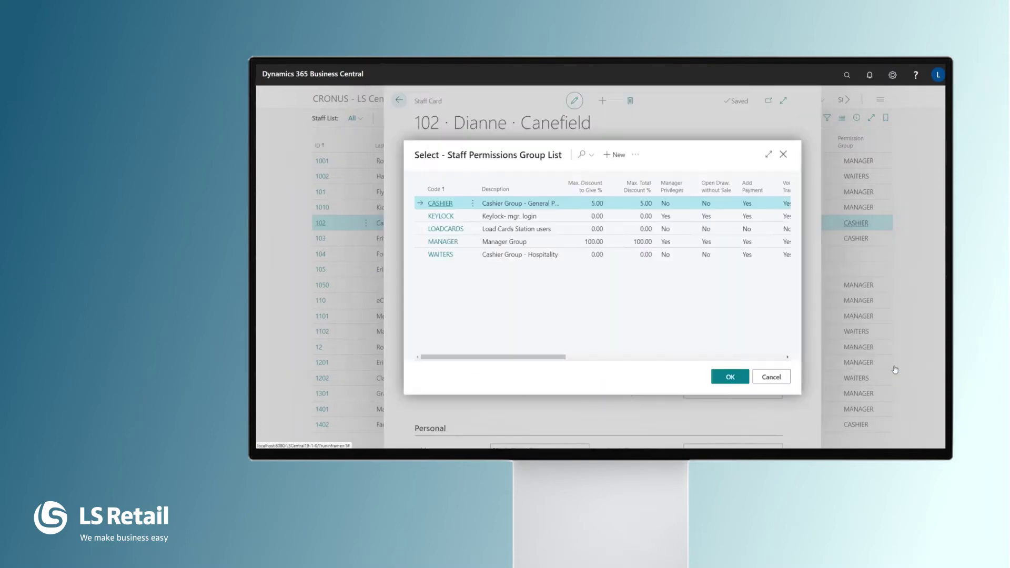
pyautogui.click(637, 158)
pyautogui.moveTo(579, 169)
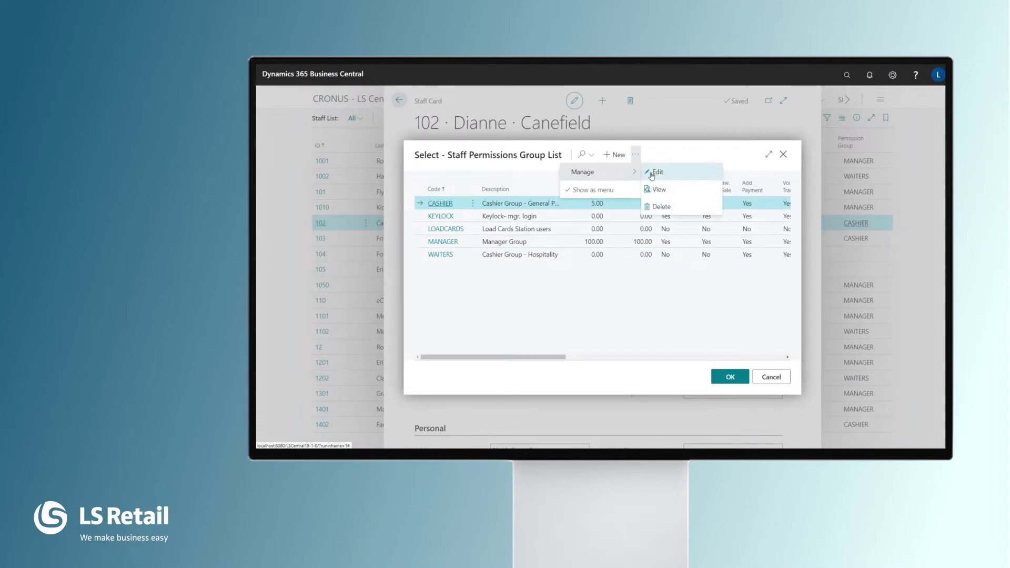
pyautogui.click(652, 172)
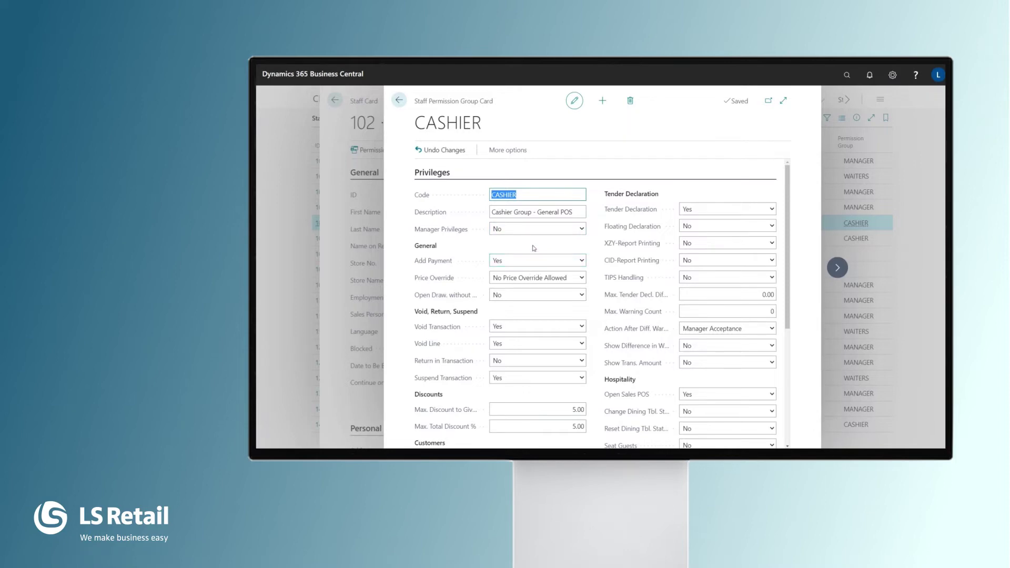
# Step: Inspect the CASHIER group's Price Override options without changing them and leave the staff pages
pyautogui.click(582, 278)
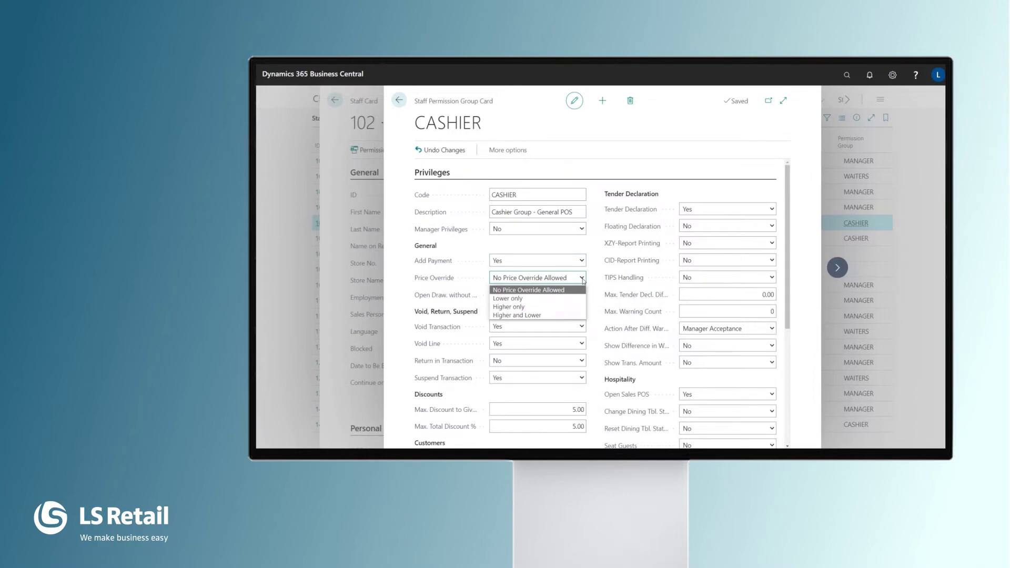
pyautogui.click(596, 272)
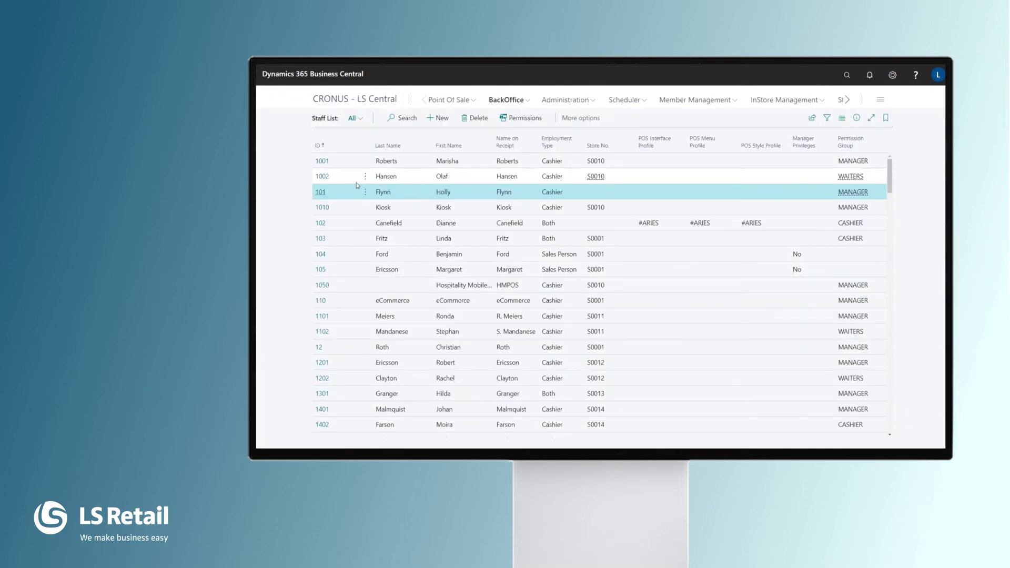
pyautogui.click(320, 194)
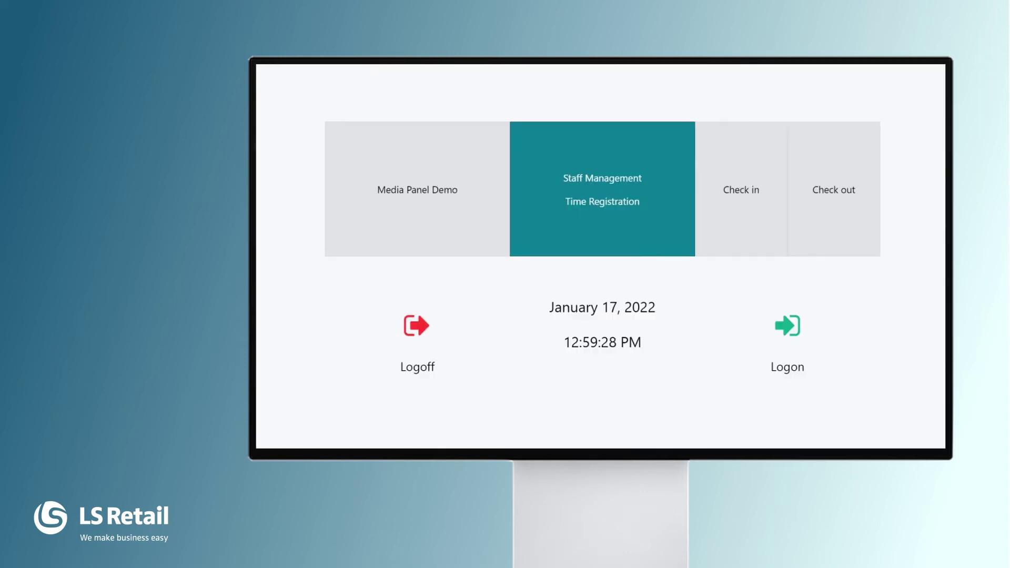
# Step: Log on to the POS as the cashier, entering their staff ID and password on the keypad
pyautogui.click(795, 337)
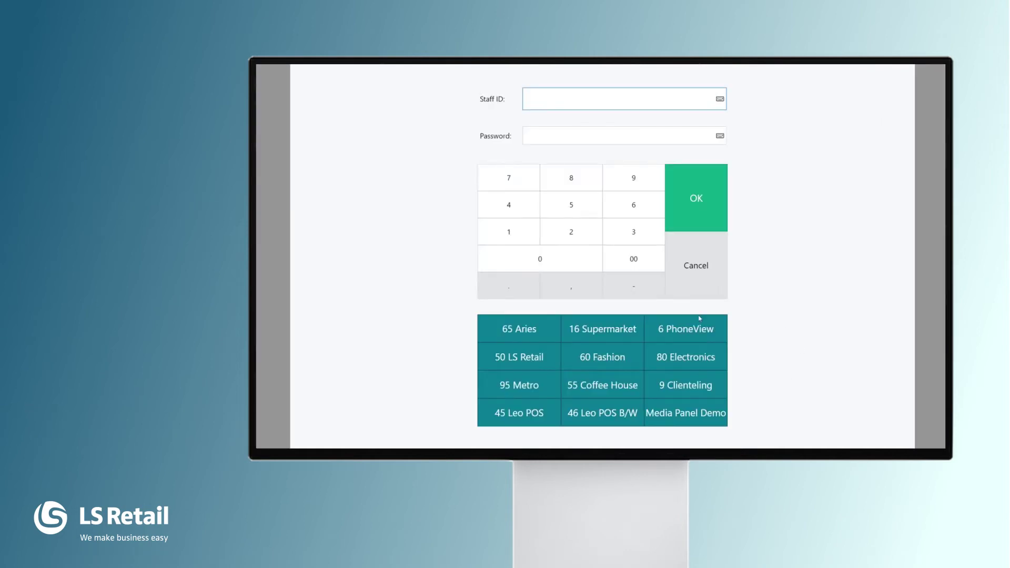
pyautogui.click(511, 231)
pyautogui.click(542, 261)
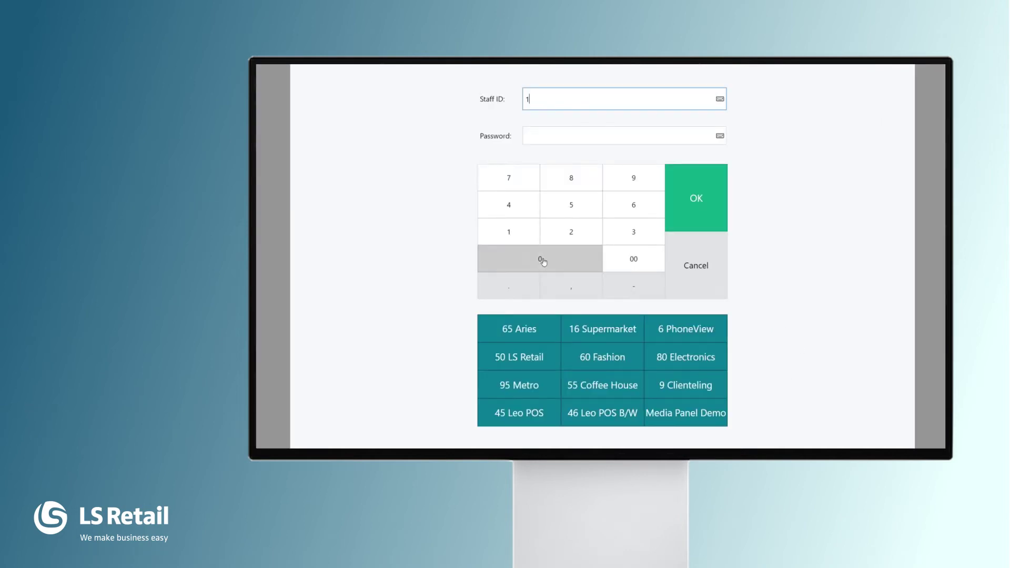
pyautogui.click(573, 238)
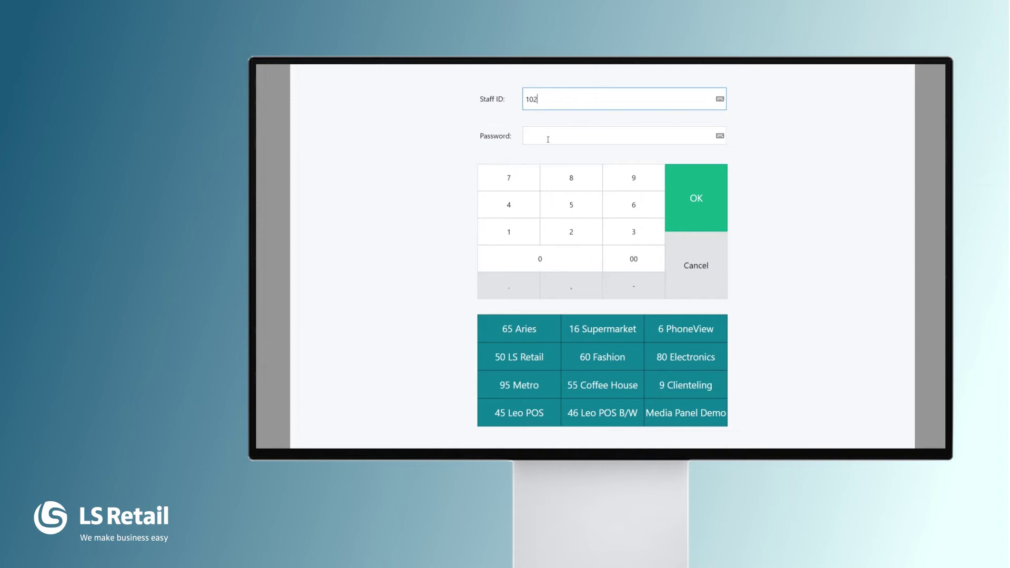
pyautogui.click(706, 214)
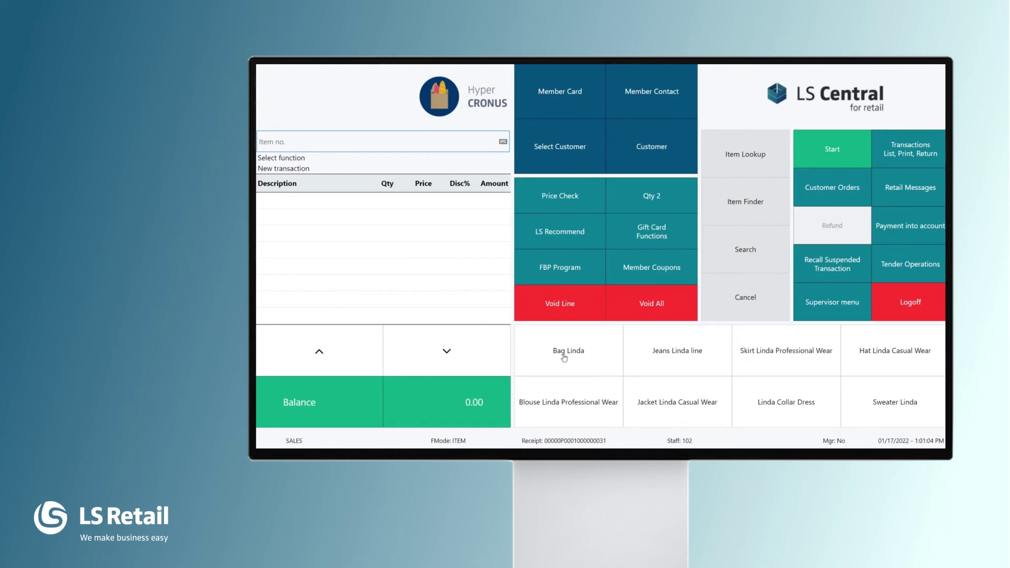
# Step: Add Bag Linda at 37.50, try a 10% line discount, then request a manager login after refusal
pyautogui.click(562, 357)
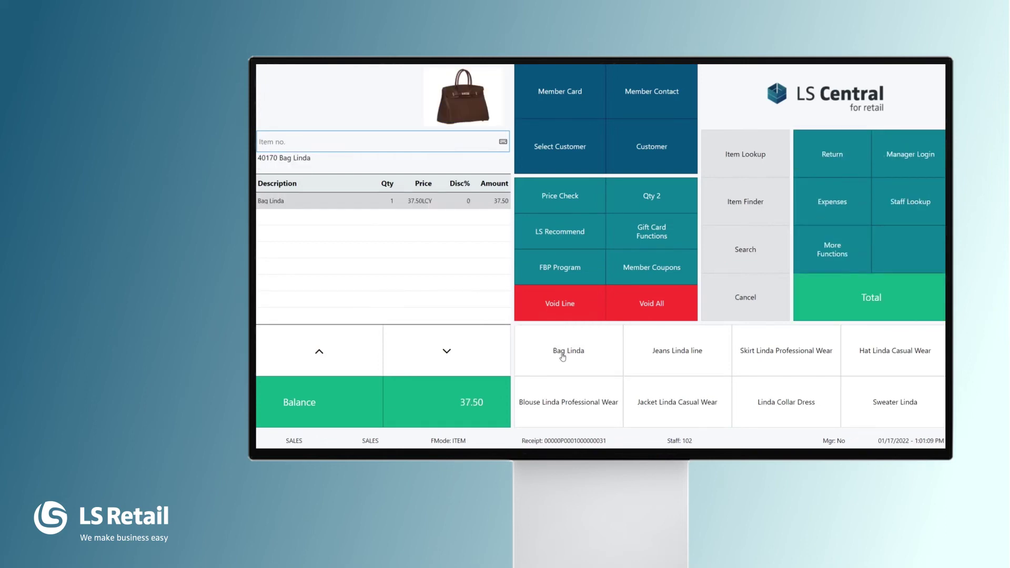
pyautogui.click(467, 205)
pyautogui.click(515, 287)
pyautogui.click(535, 318)
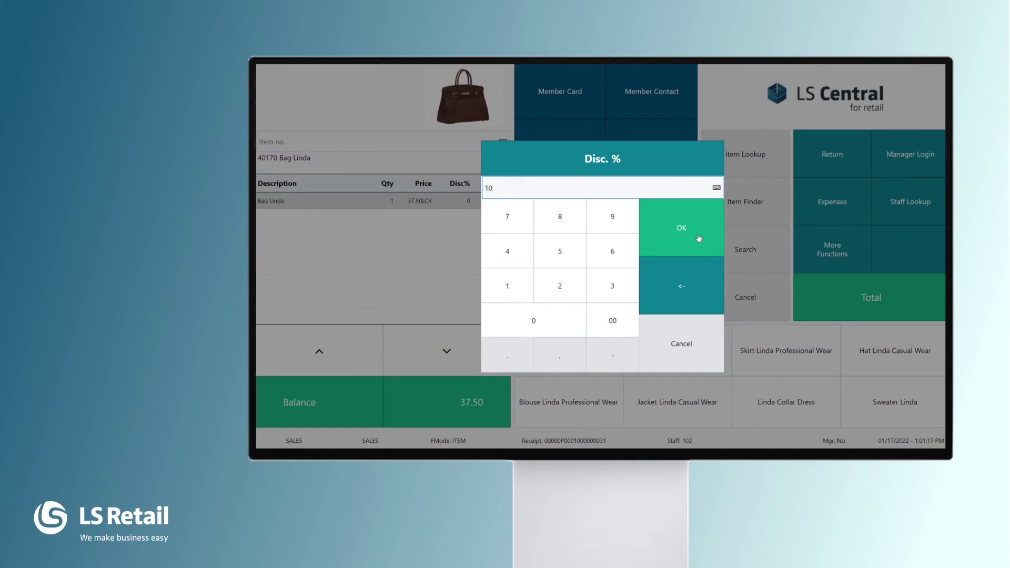
pyautogui.click(699, 236)
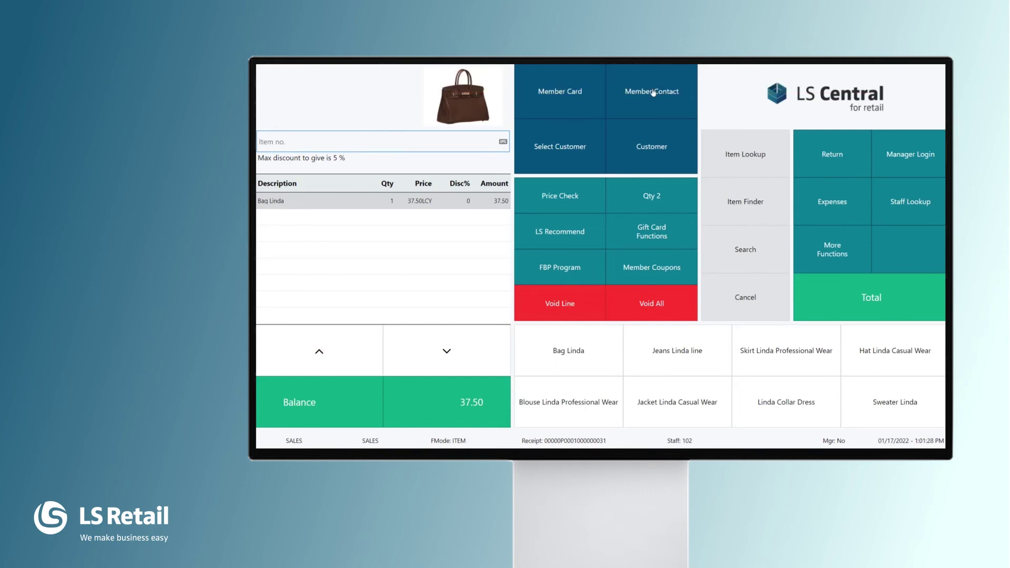
pyautogui.click(907, 164)
# Step: Log in as the manager with their staff ID
pyautogui.click(506, 235)
pyautogui.click(521, 258)
pyautogui.click(511, 241)
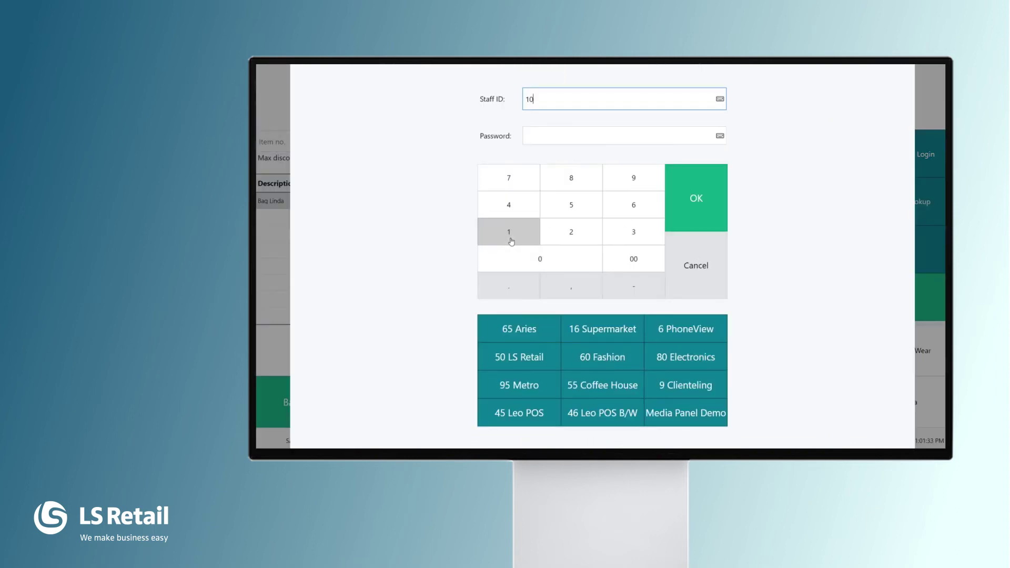
pyautogui.click(696, 204)
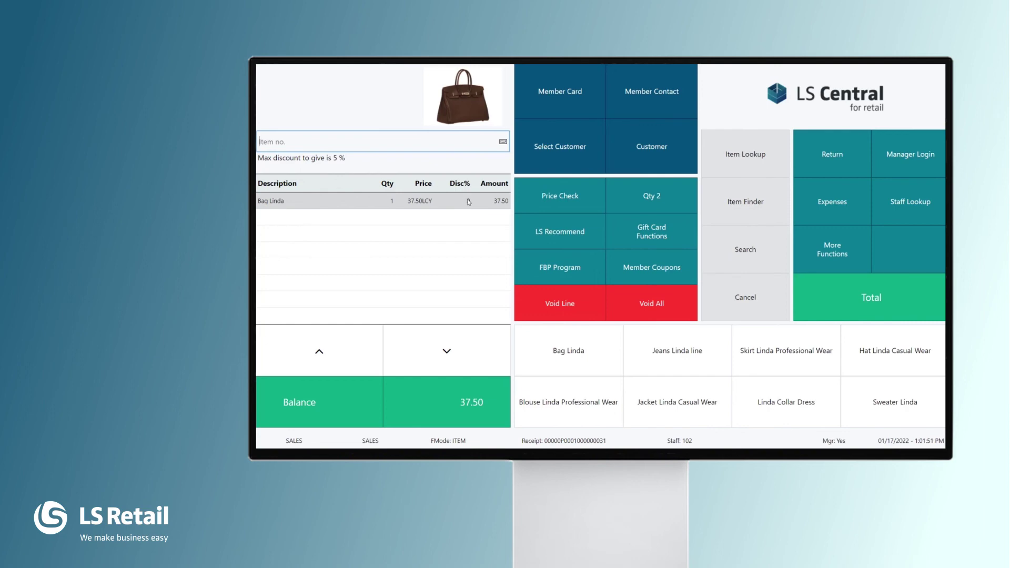
# Step: Apply a 10% line discount to Bag Linda
pyautogui.click(468, 201)
pyautogui.click(520, 287)
pyautogui.click(541, 323)
pyautogui.click(659, 227)
# Step: Settle the 33.75 total in cash
pyautogui.click(873, 300)
pyautogui.click(833, 167)
pyautogui.click(688, 239)
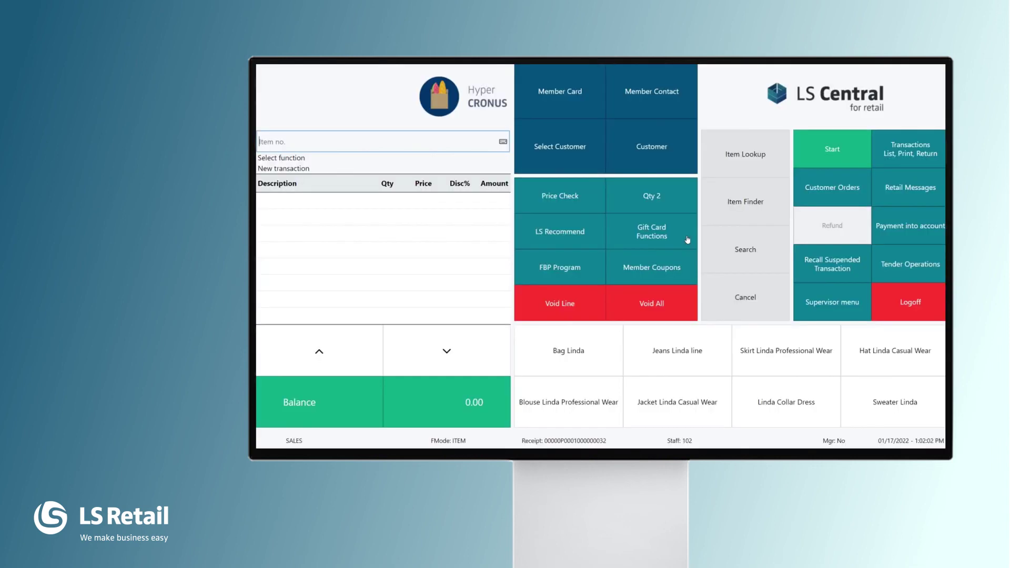